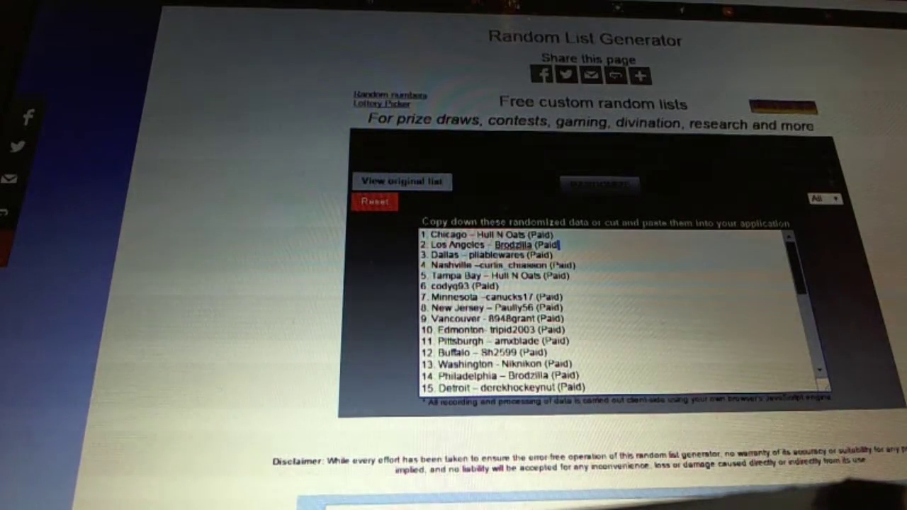
Randomize the pasted team-owner list into a new order starting with Florida
{"action": "left_click", "coordinate": [611, 186]}
Randomize the team-owner list again, leaving Florida first and Buffalo second
{"action": "left_click", "coordinate": [610, 186]}
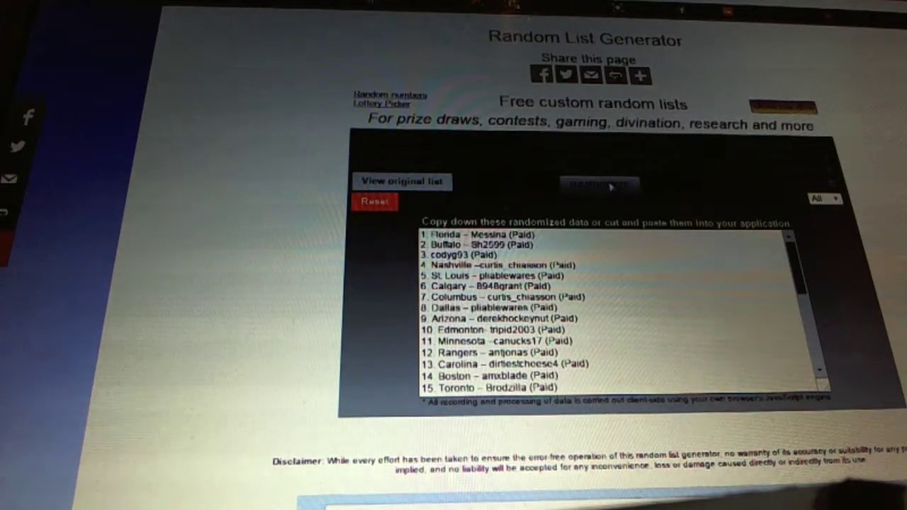